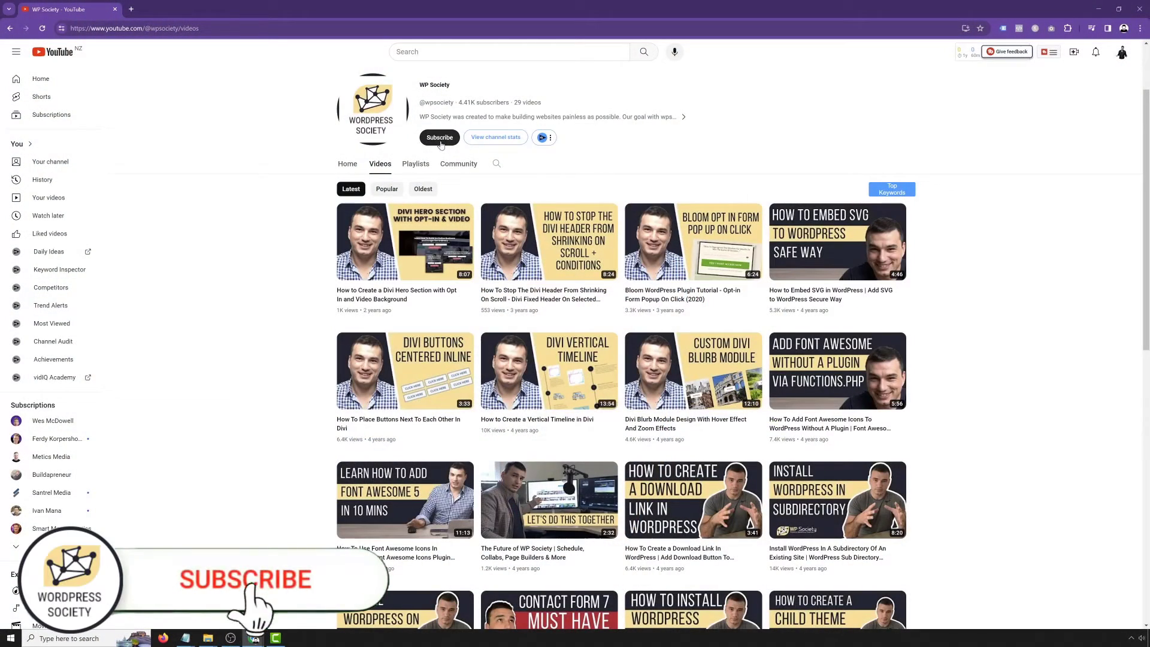
Subscribe to the WP Society channel and check its notification options
click(441, 140)
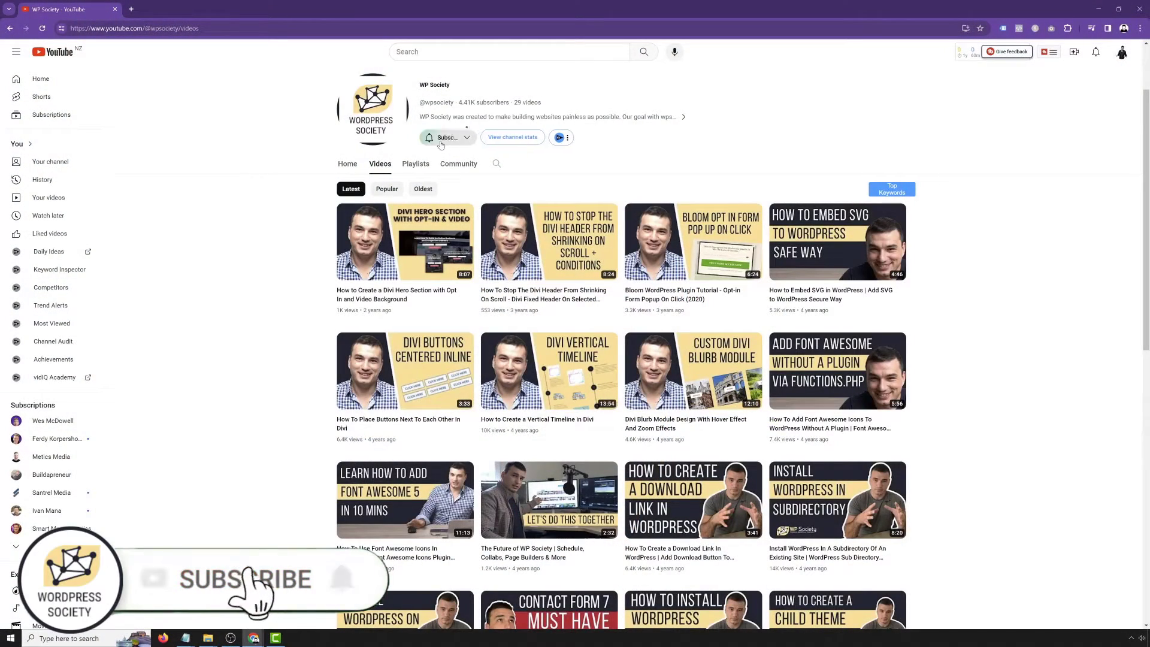
click(477, 139)
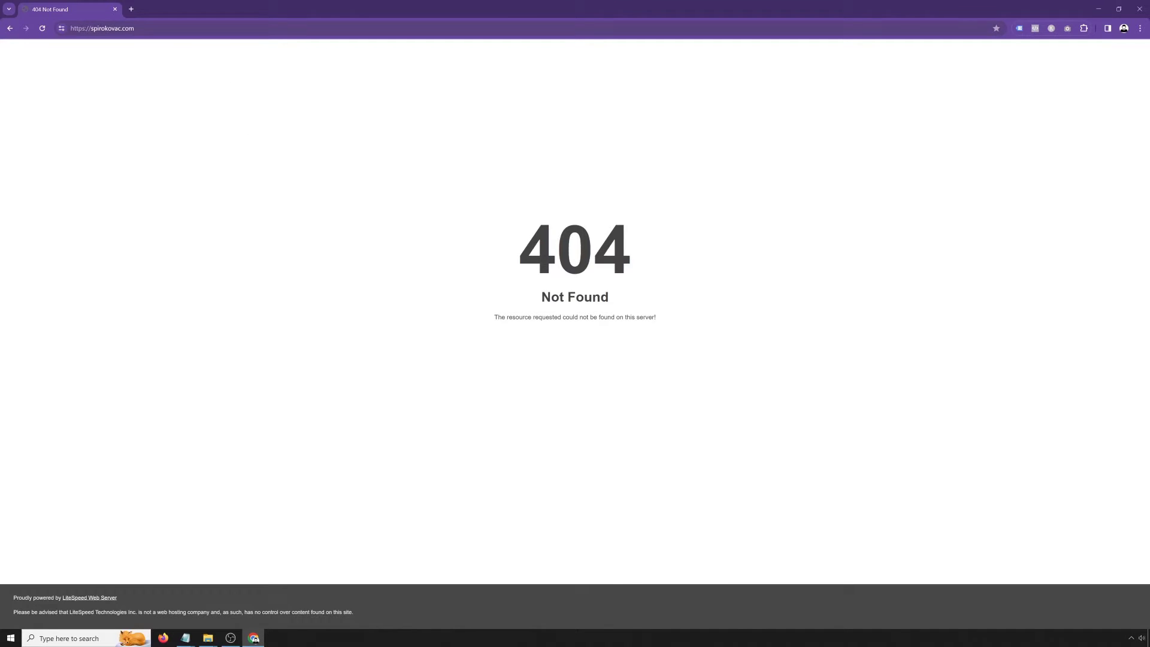
Append /cpanel to the site's domain in the address bar and load it
click(135, 28)
click(135, 28)
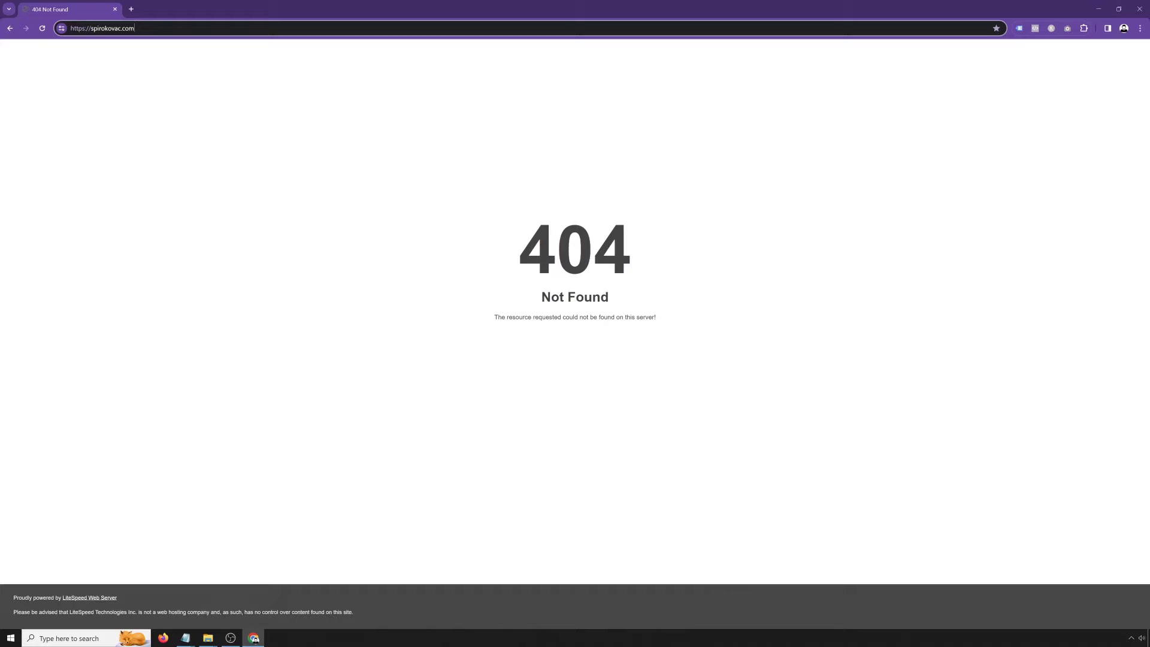
text(/)
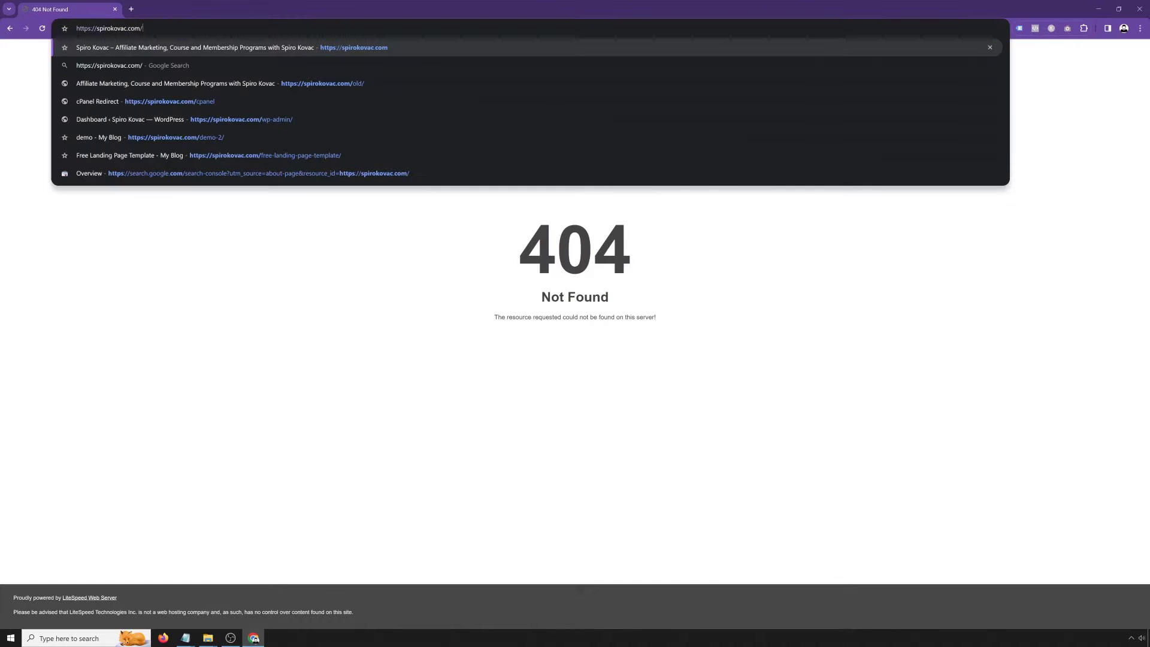
text(cpanel)
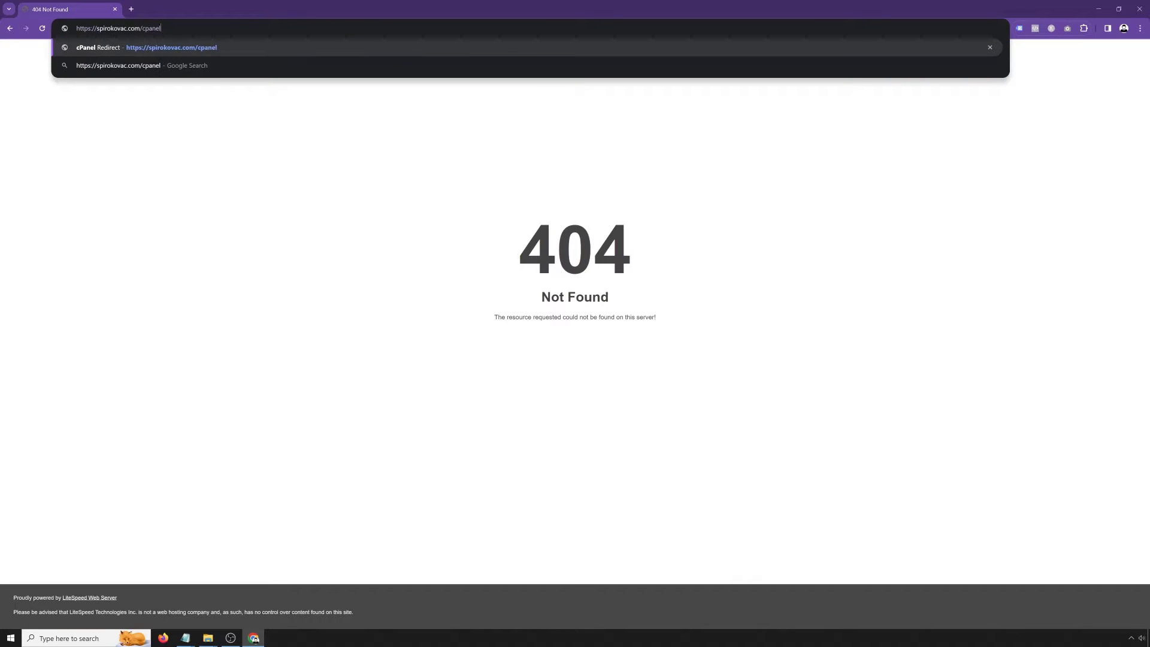
key(Return)
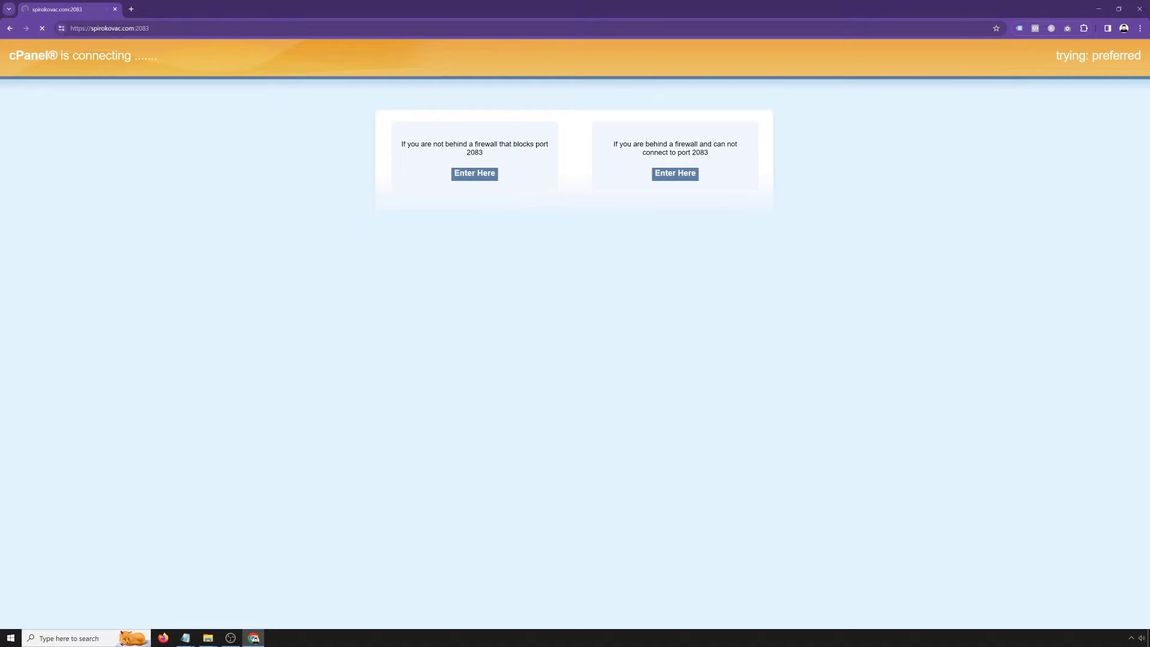
Log in to cPanel with the pasted username and password, then scroll down to the Software tools
key(ctrl+v)
key(Tab)
key(ctrl+v)
key(Return)
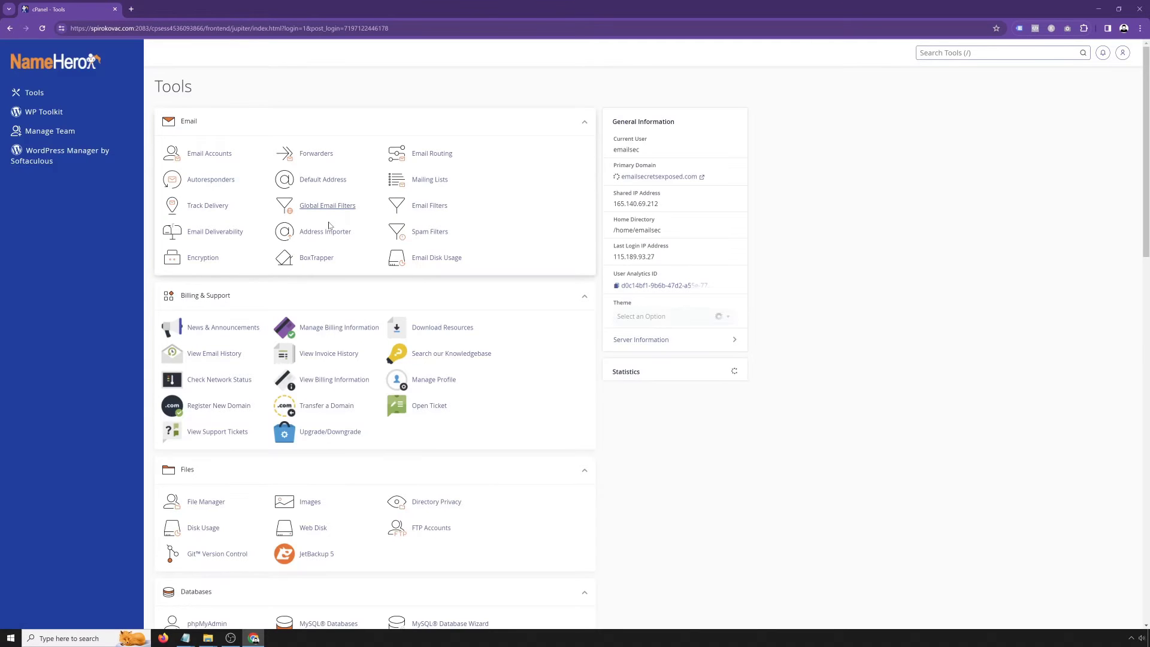
scroll(334, 335, down, 5)
scroll(334, 335, down, 9)
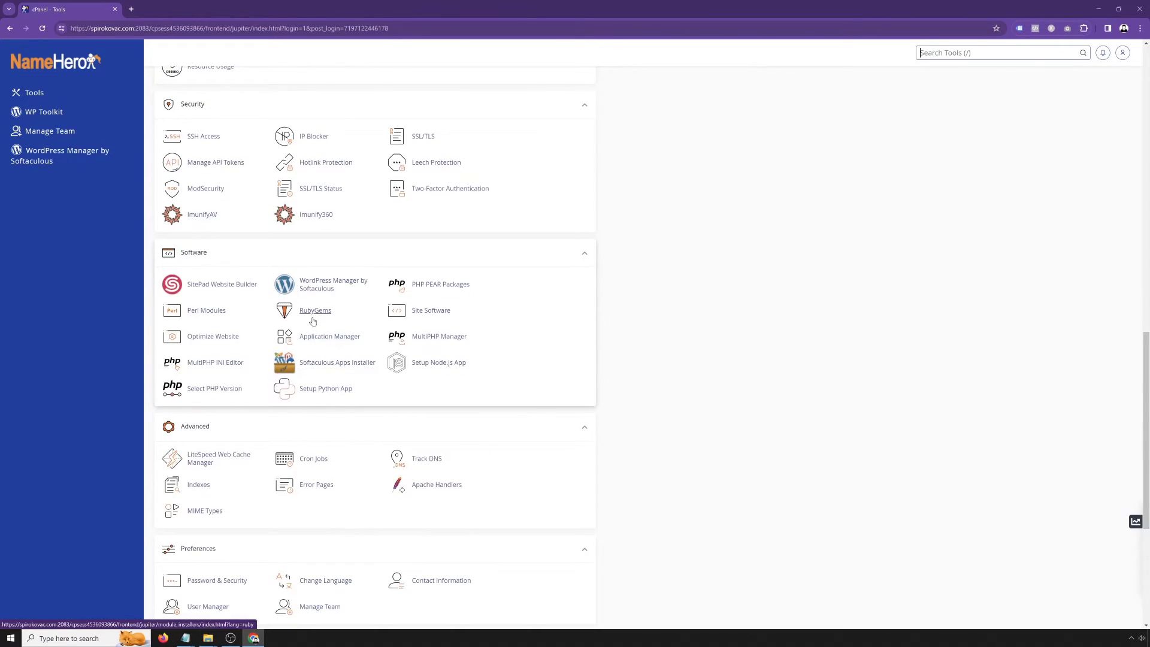
Open WordPress Manager by Softaculous and start a fresh WordPress install
click(313, 290)
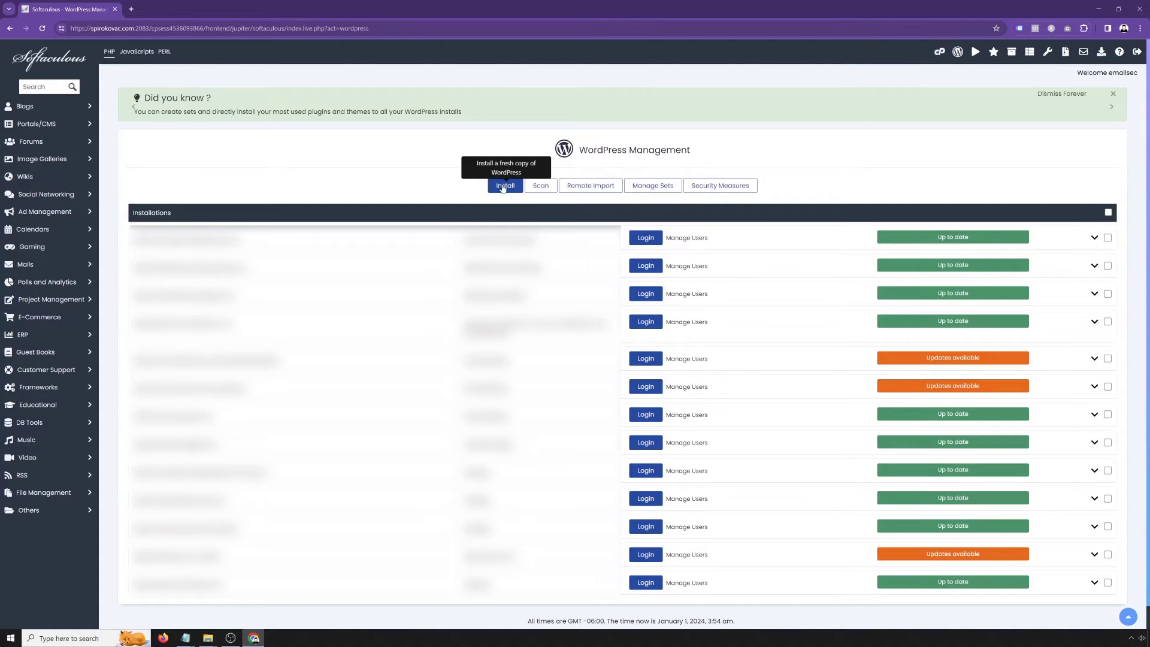
click(504, 188)
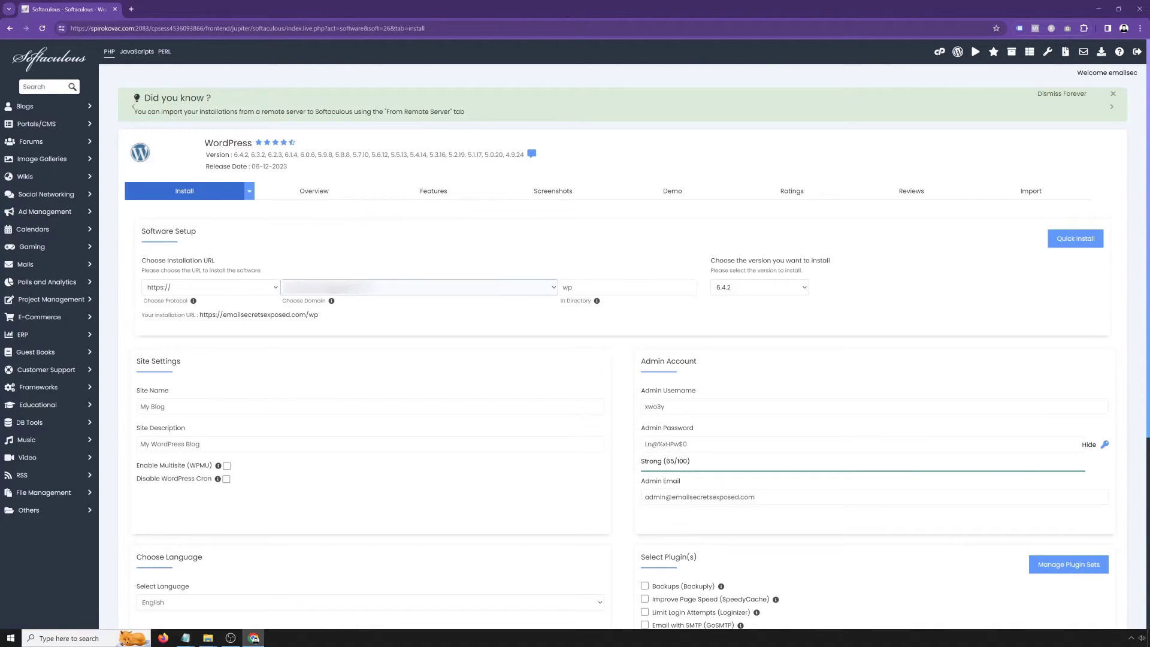
Choose the site's own domain and clear 'wp' from In Directory to install at the root
click(420, 287)
click(329, 350)
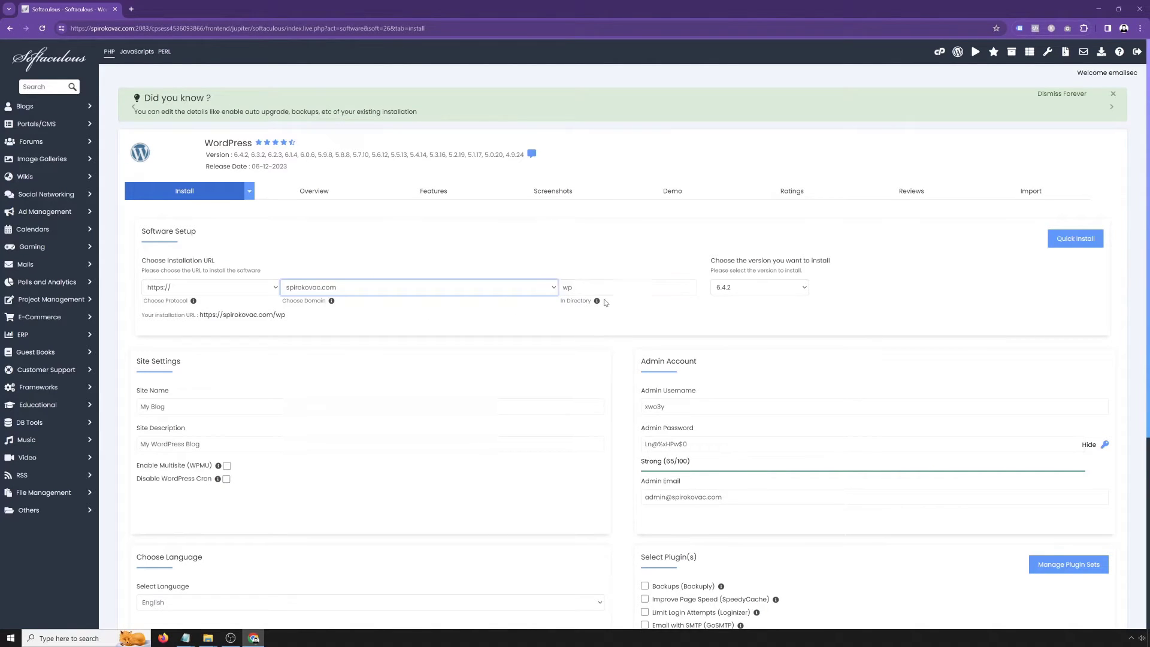
mouse_move(598, 302)
key(Tab)
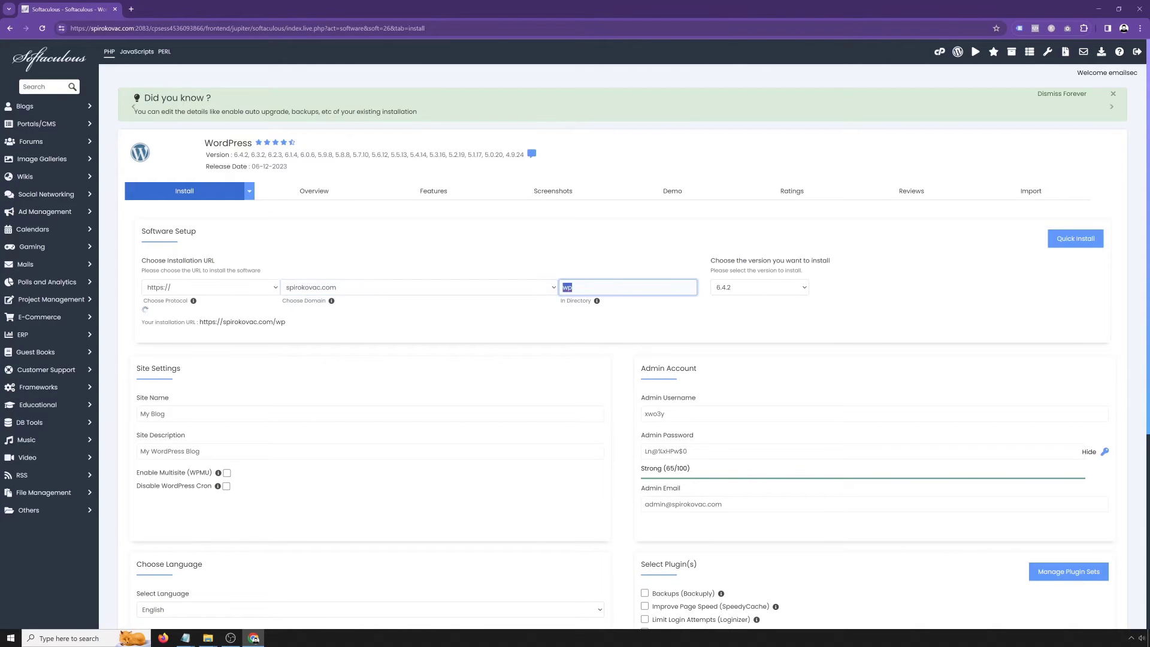
key(BackSpace)
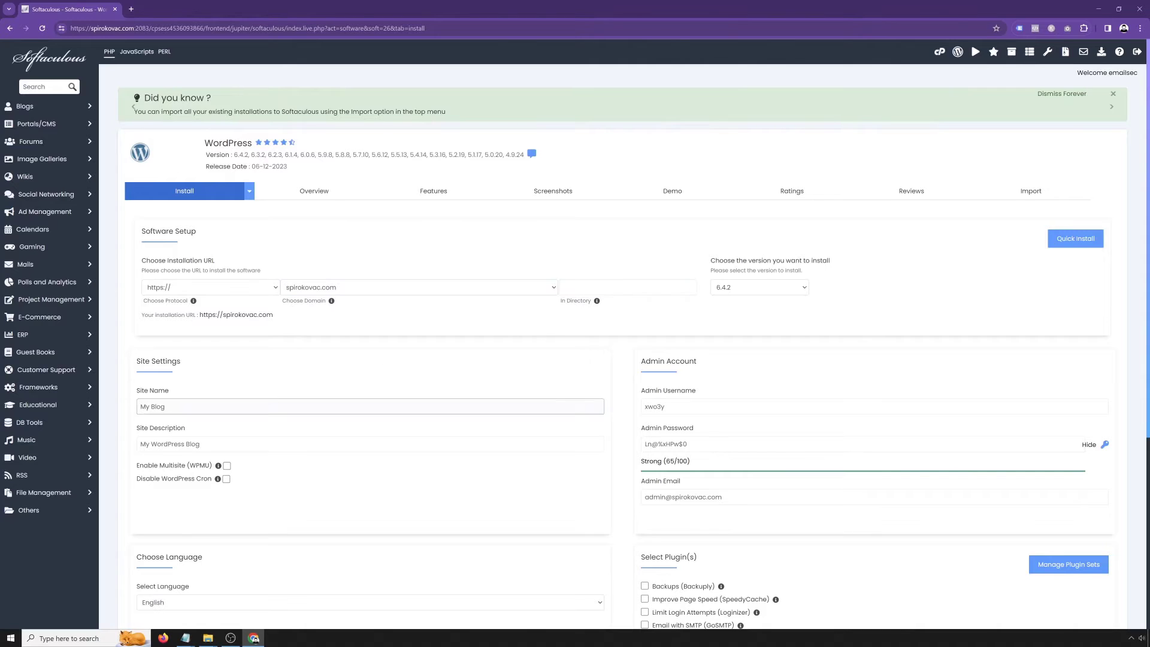
double_click(158, 406)
Replace the site name and enter a description about becoming a digital entrepreneur
click(165, 407)
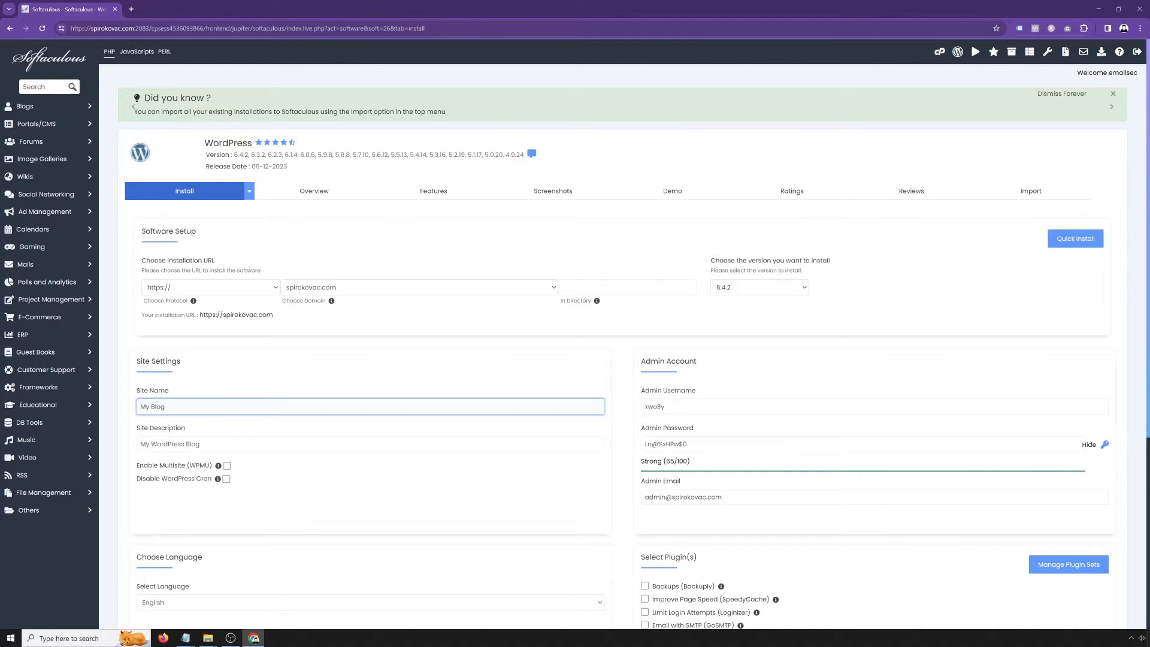
key(ctrl+a)
text(S)
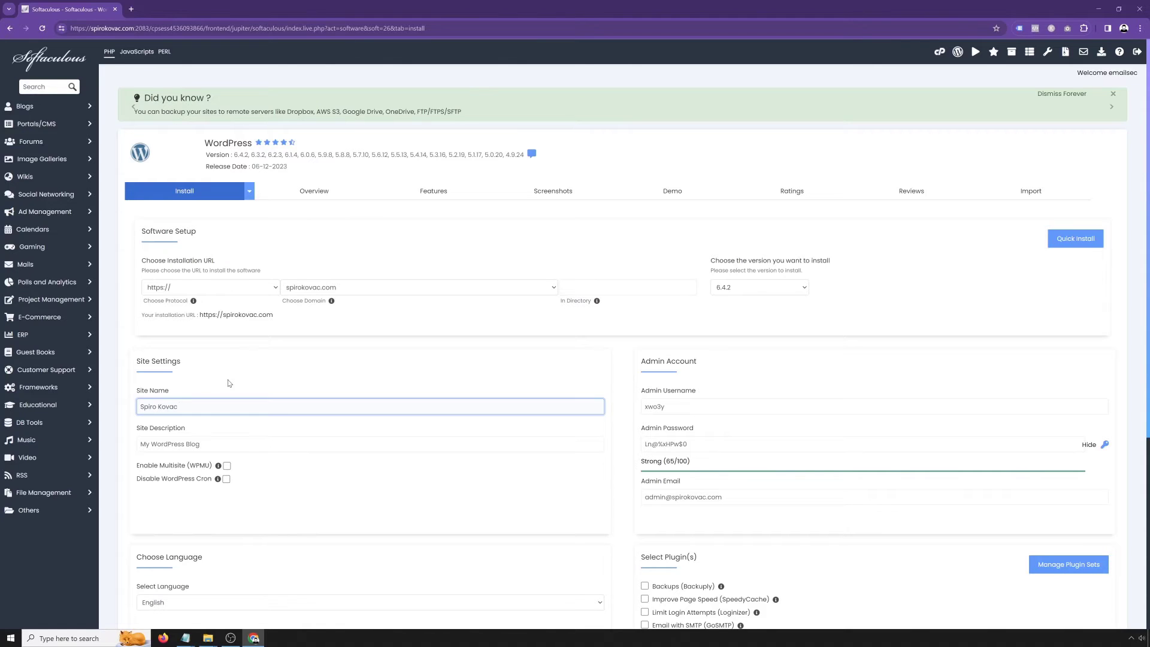
key(Tab)
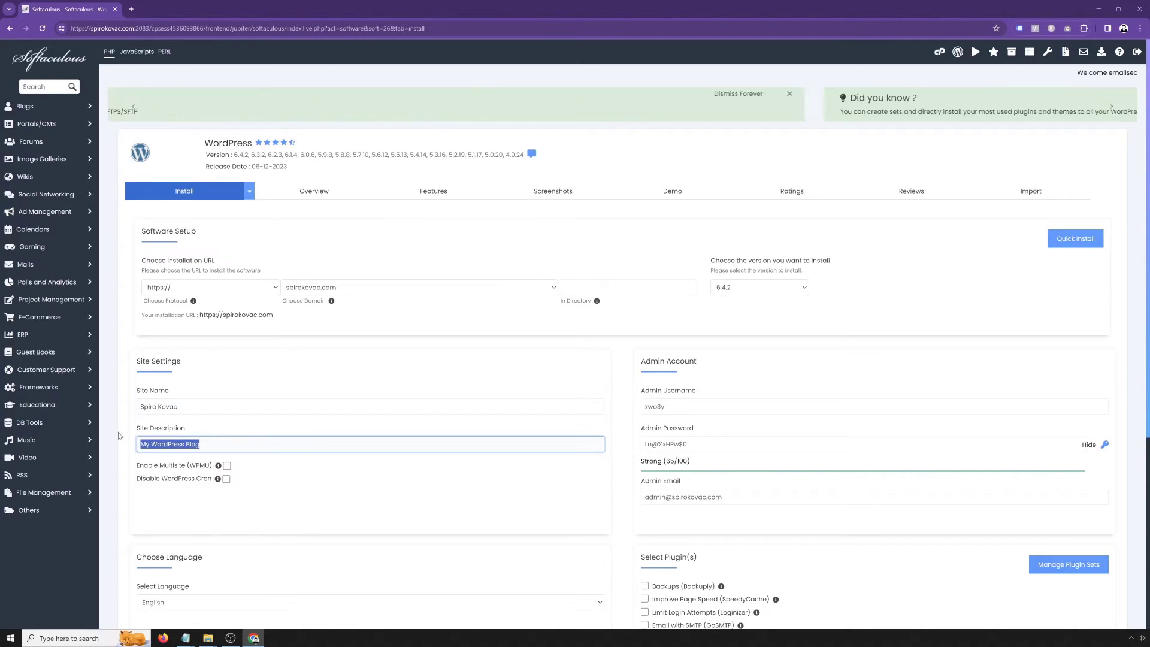
text(Become digital)
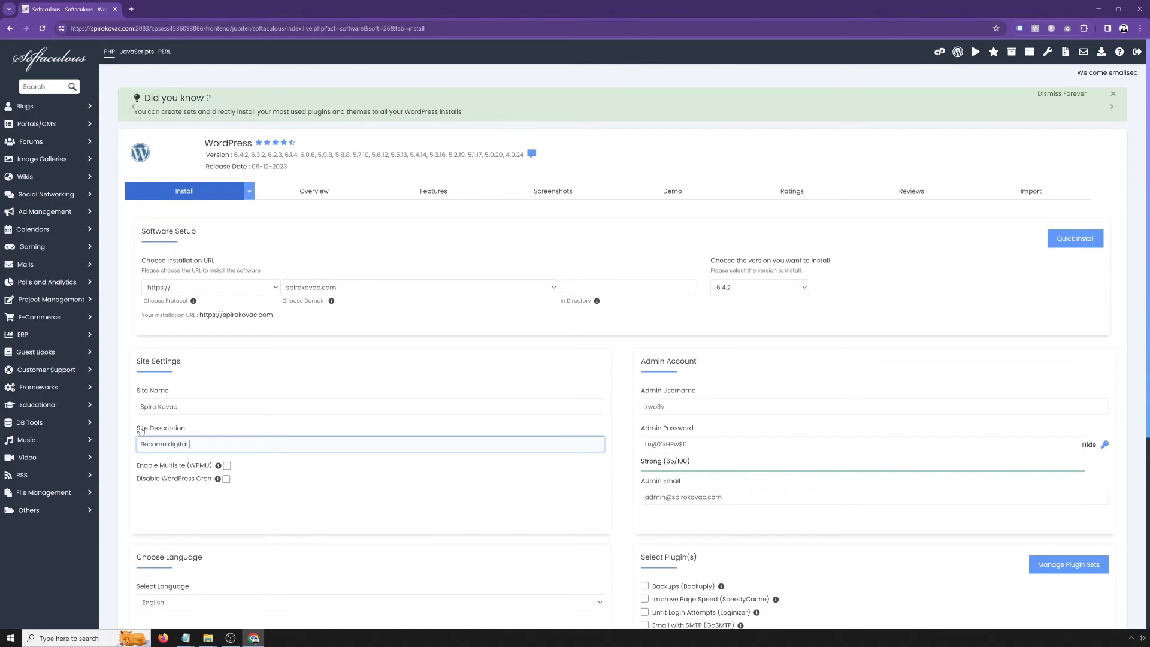
text( entrepreneu)
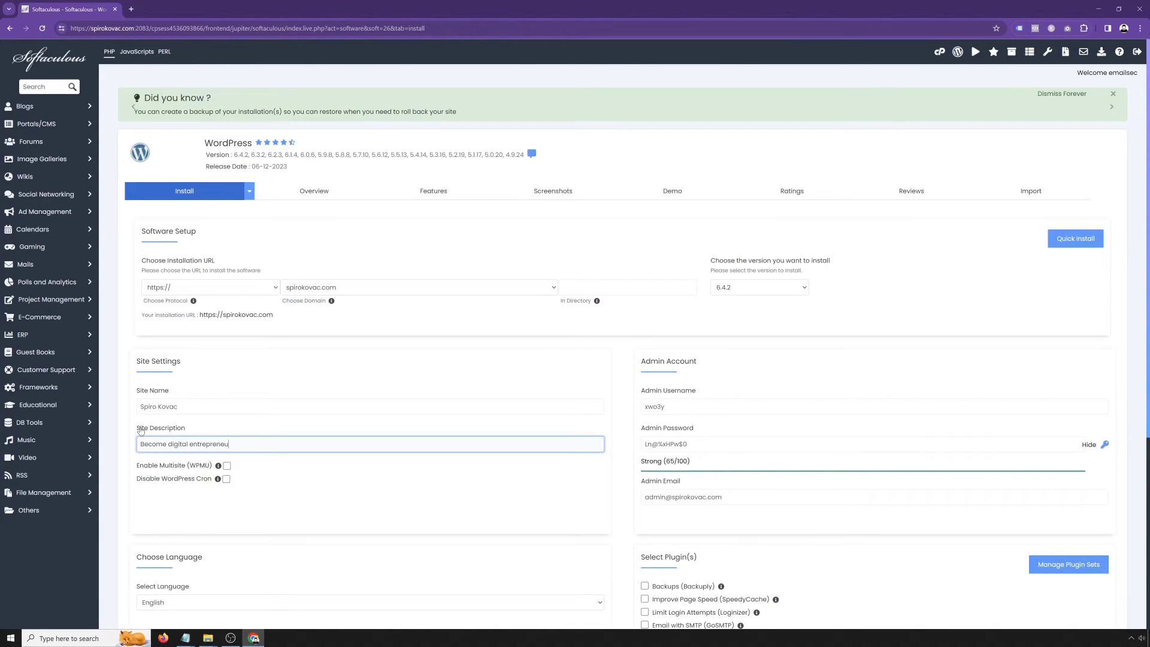
text(r, launch and grow thriving)
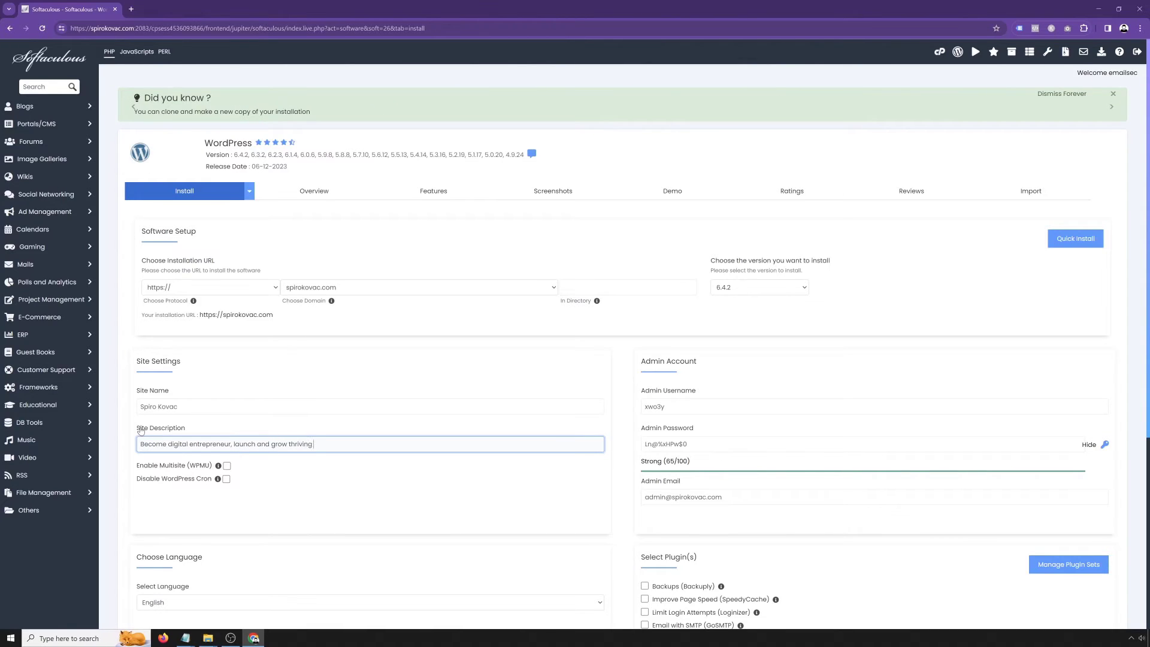
text(educational busines)
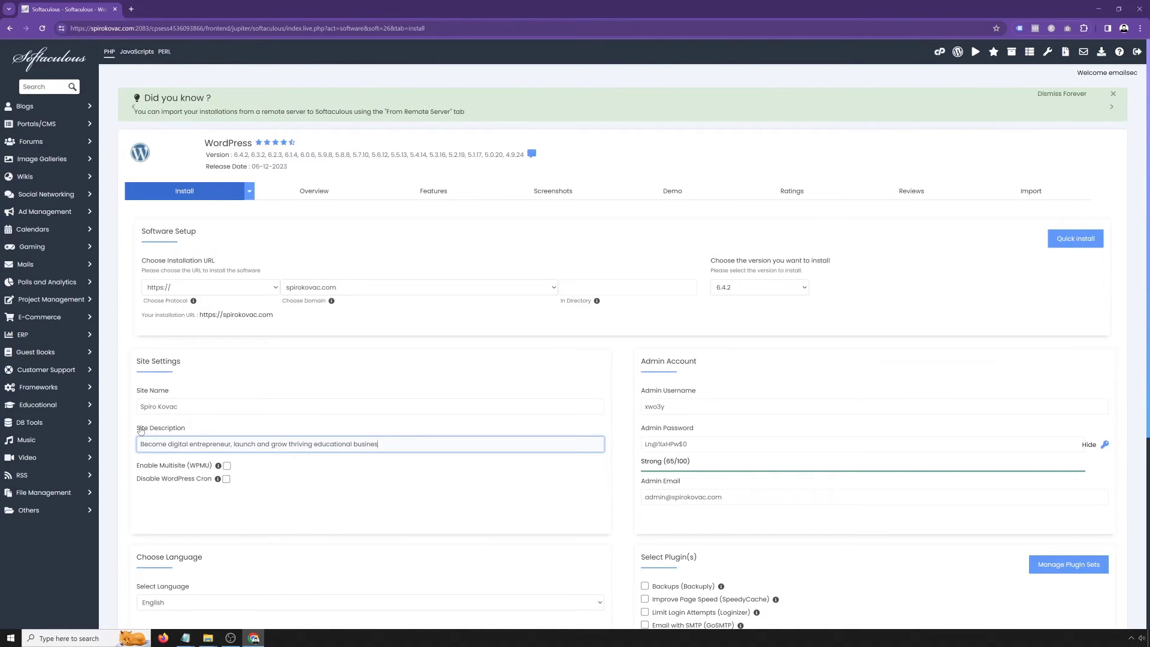
text(s online!)
Set the admin username to admin, append 1 to the password, and enter a new admin e-mail
click(653, 406)
key(ctrl+a)
text(admin)
click(1089, 445)
click(671, 444)
text(1)
key(Tab)
Expand Advanced Options and change the database name from wp708 to sknew
scroll(727, 490, down, 4)
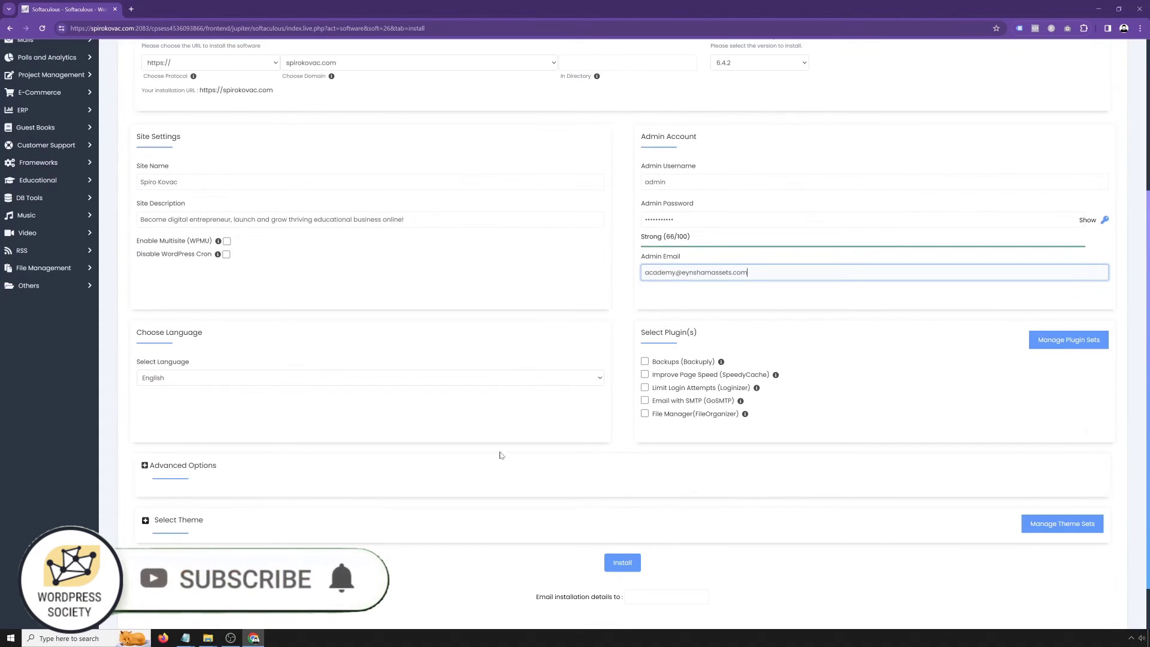
click(144, 466)
scroll(221, 408, down, 1)
scroll(221, 409, down, 3)
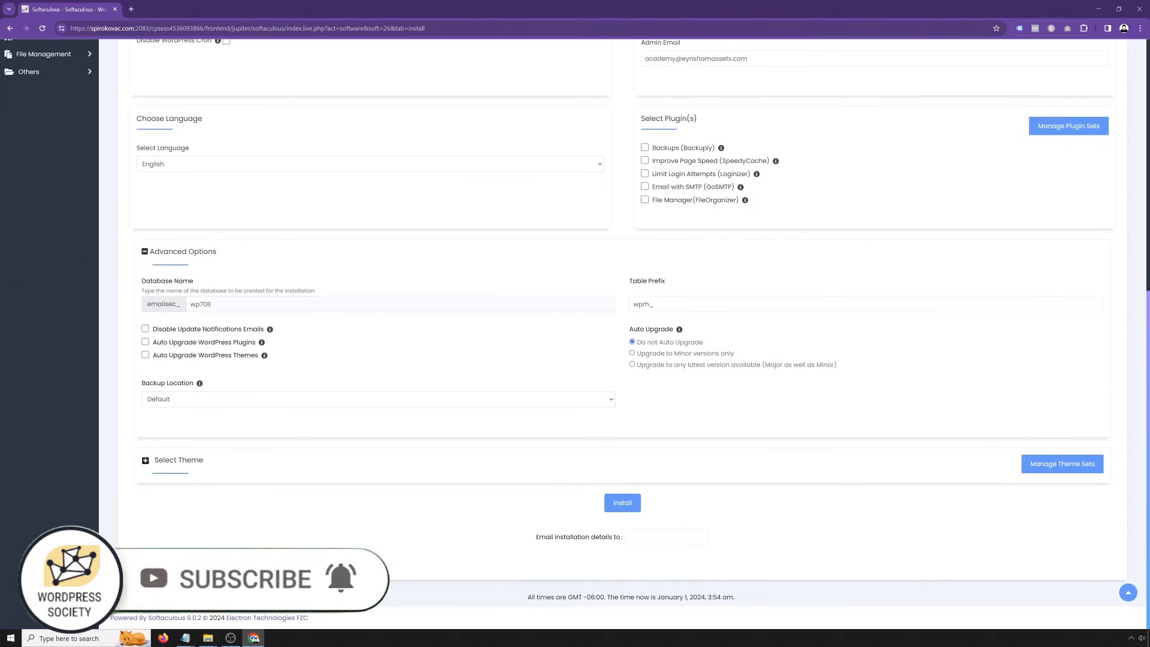
click(200, 304)
double_click(200, 305)
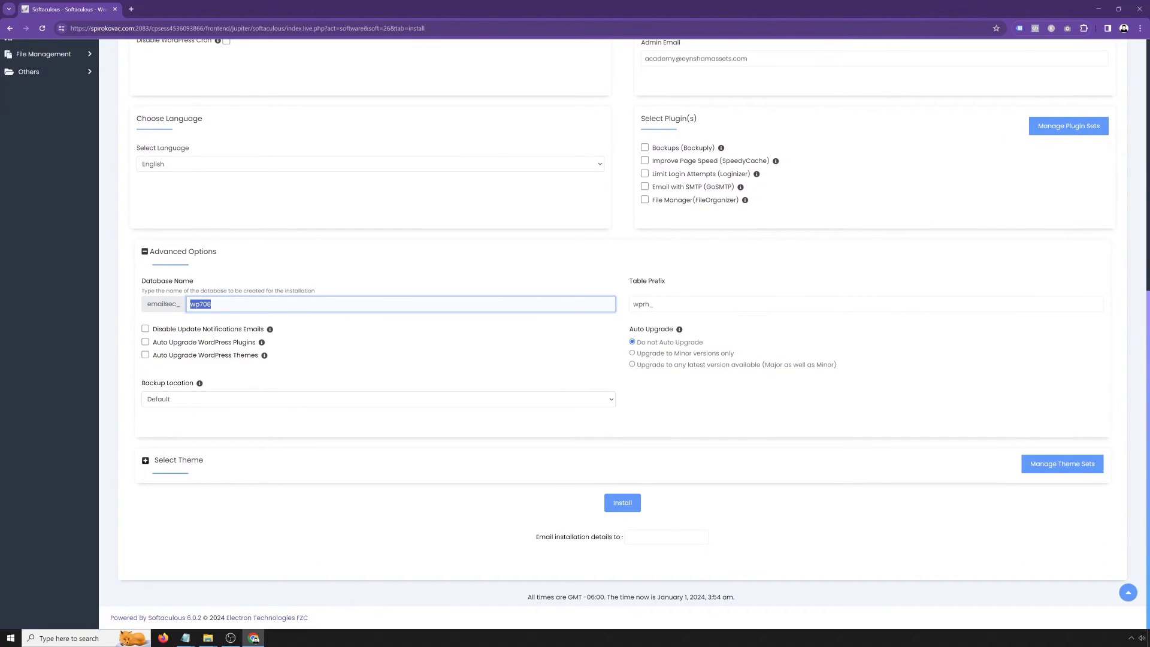
text(sknew)
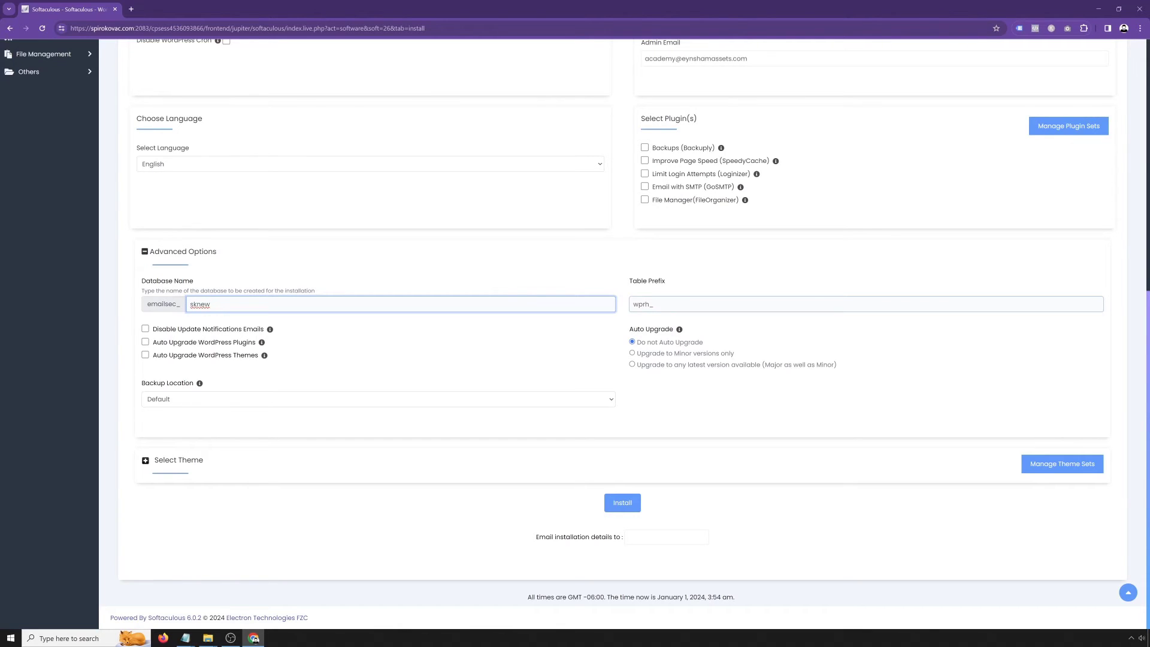
Change the table prefix from wprh_ to wp_sknew
click(646, 305)
drag(650, 305, 642, 305)
key(BackSpace)
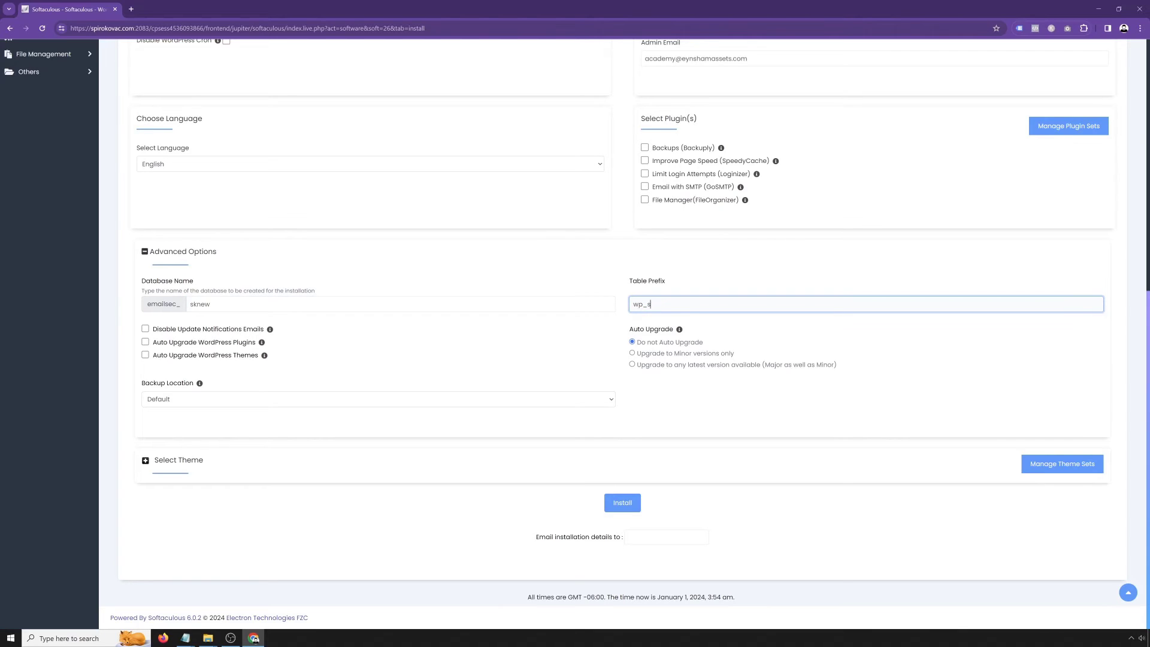
text(sknew)
Keep the default theme, enter the admin e-mail for installation details, and run the install
click(194, 466)
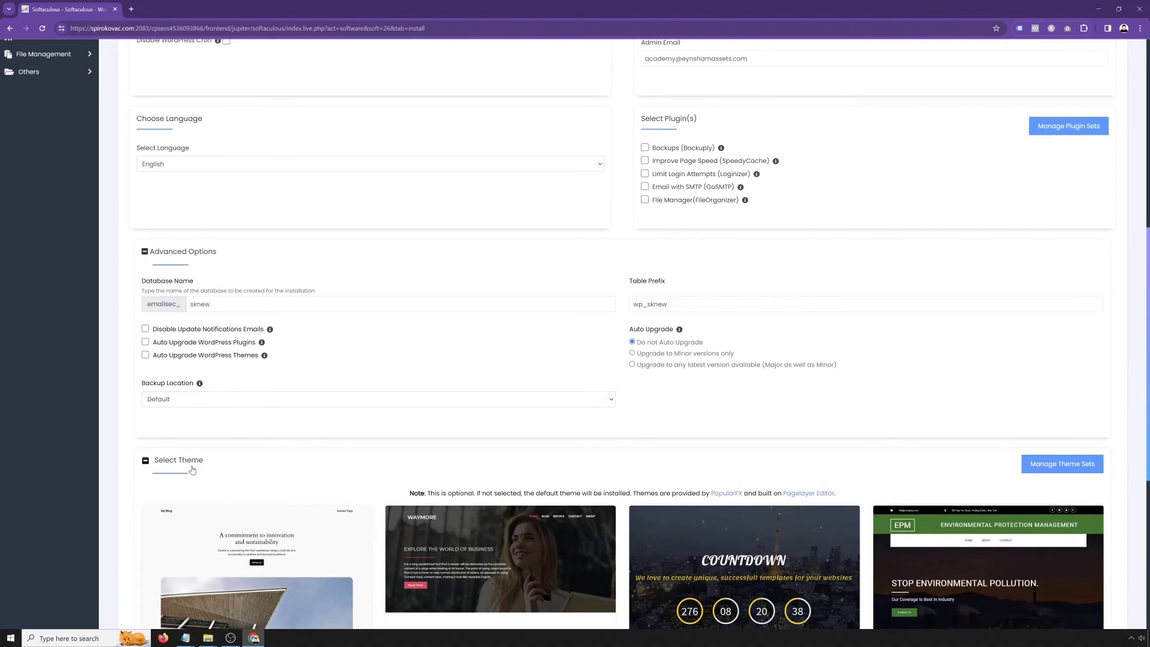
scroll(540, 490, down, 4)
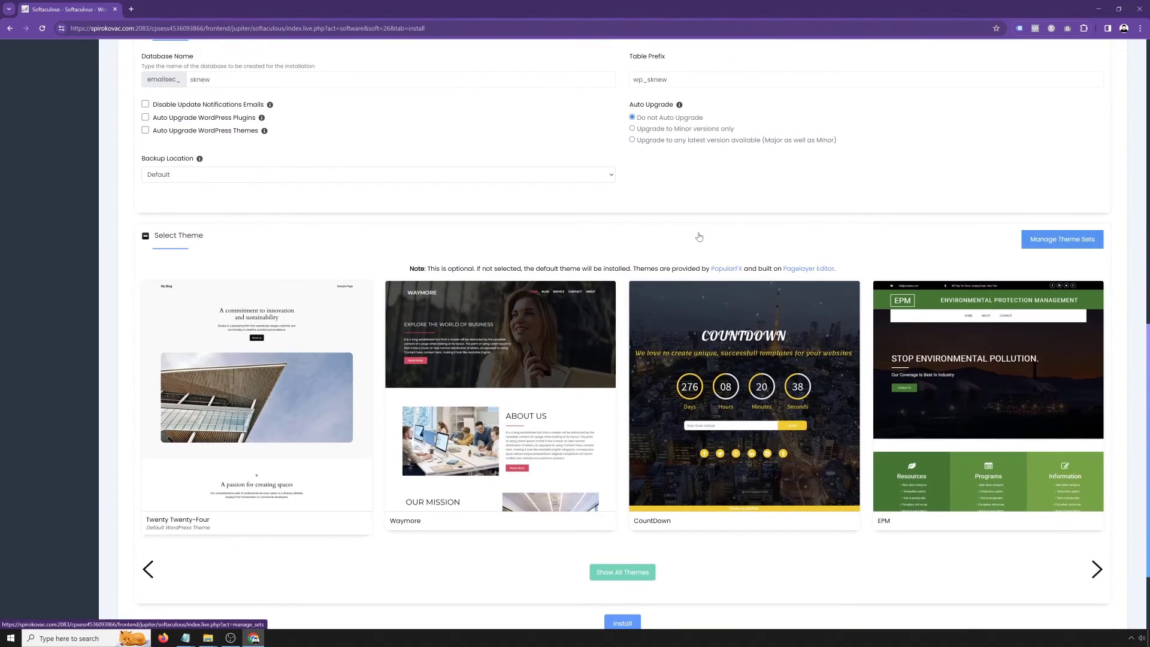
click(166, 237)
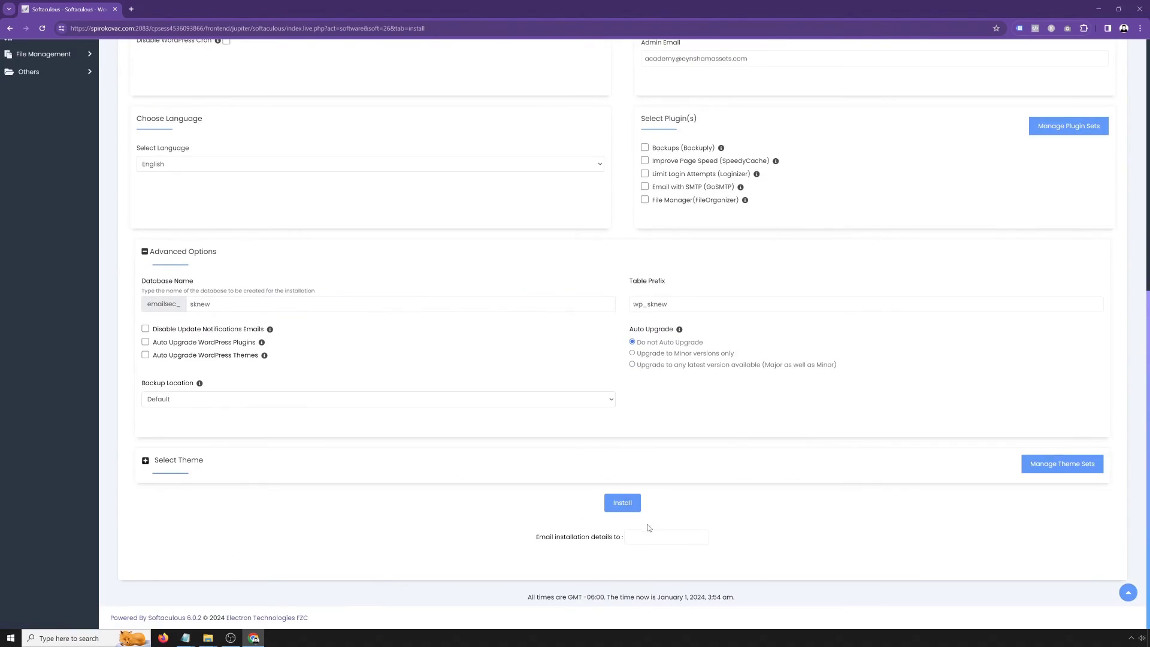
click(620, 509)
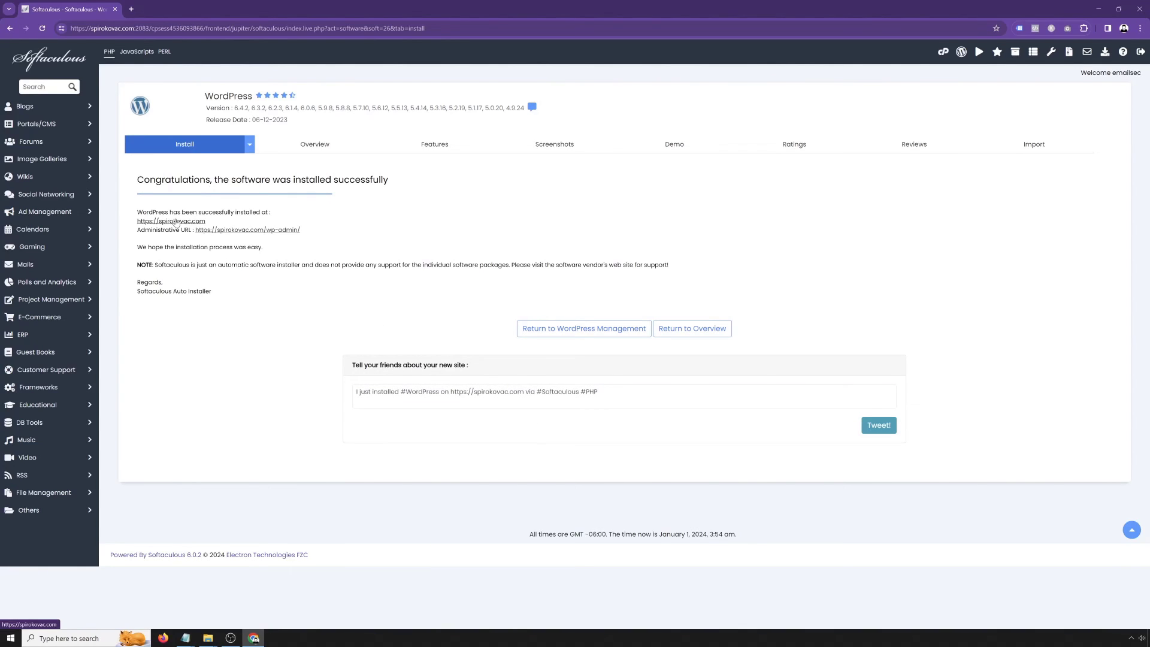
Open the installed site in a new tab, then return to the success page
click(175, 222)
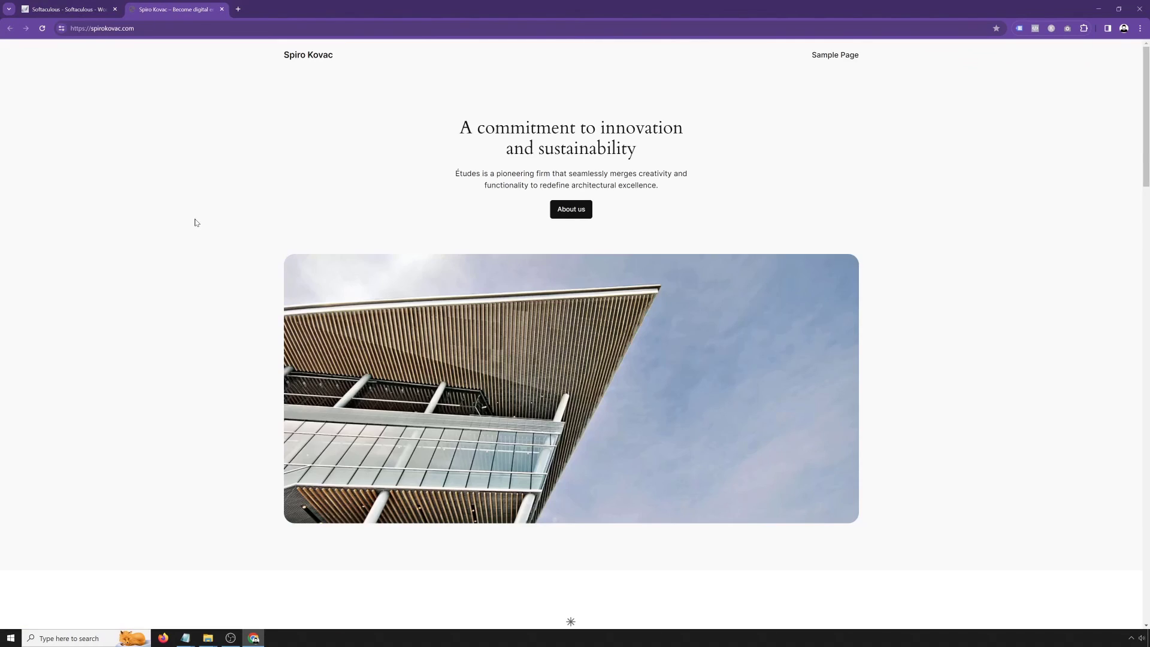
key(ctrl+shift+Tab)
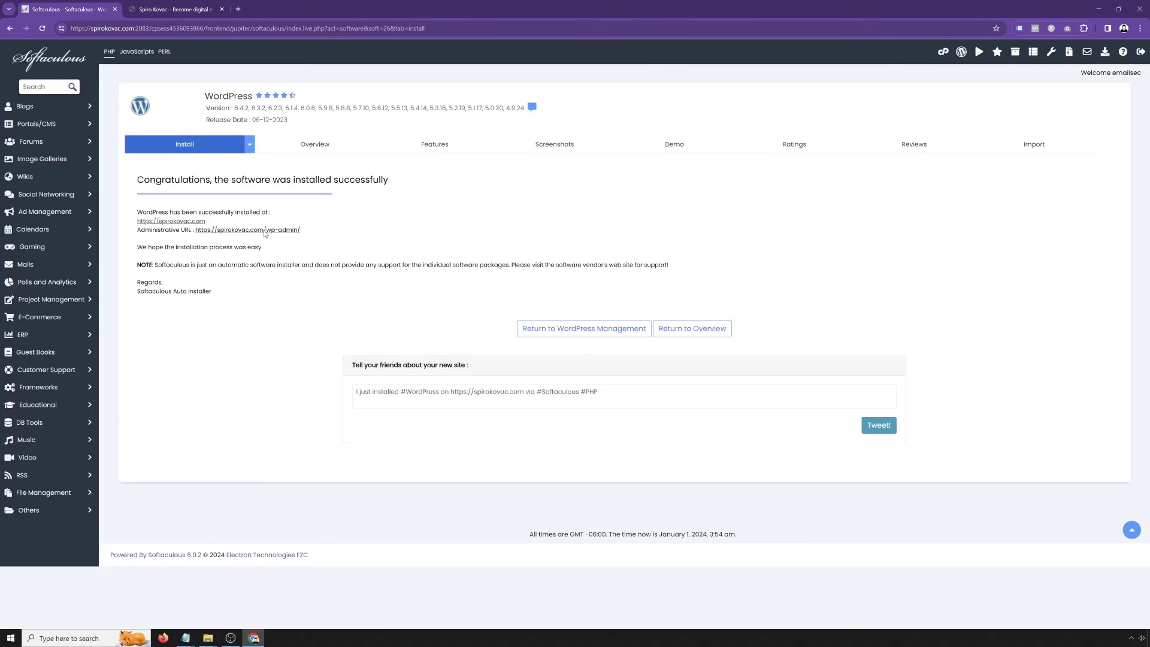